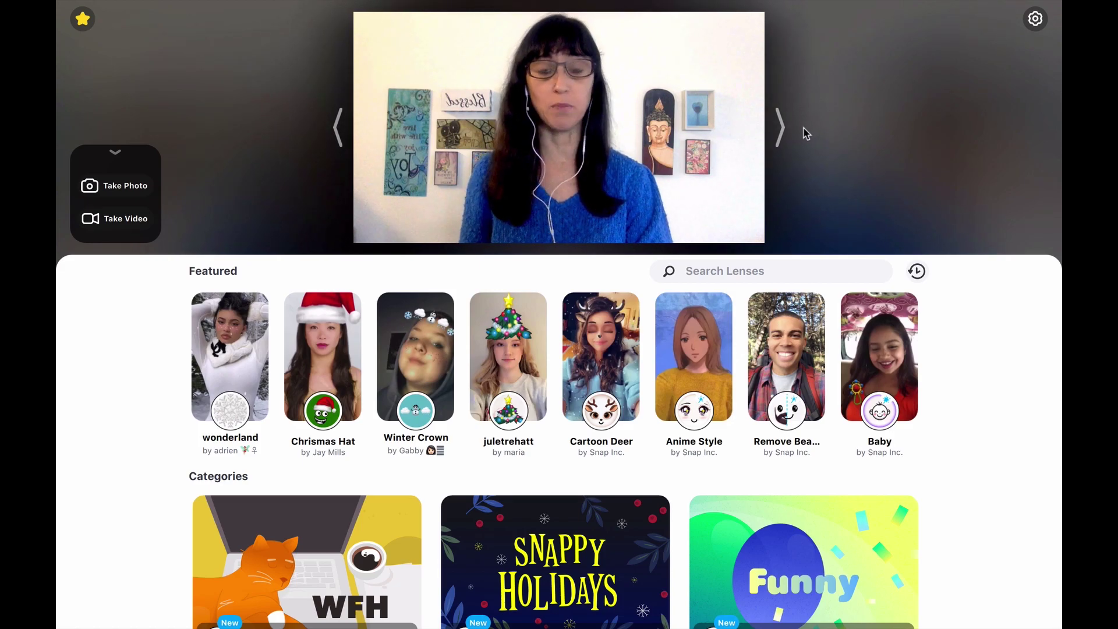
Try Winter Crown, switch the webcam to the wonderland lens, and browse the Funny lenses.
mouse_move(230, 349)
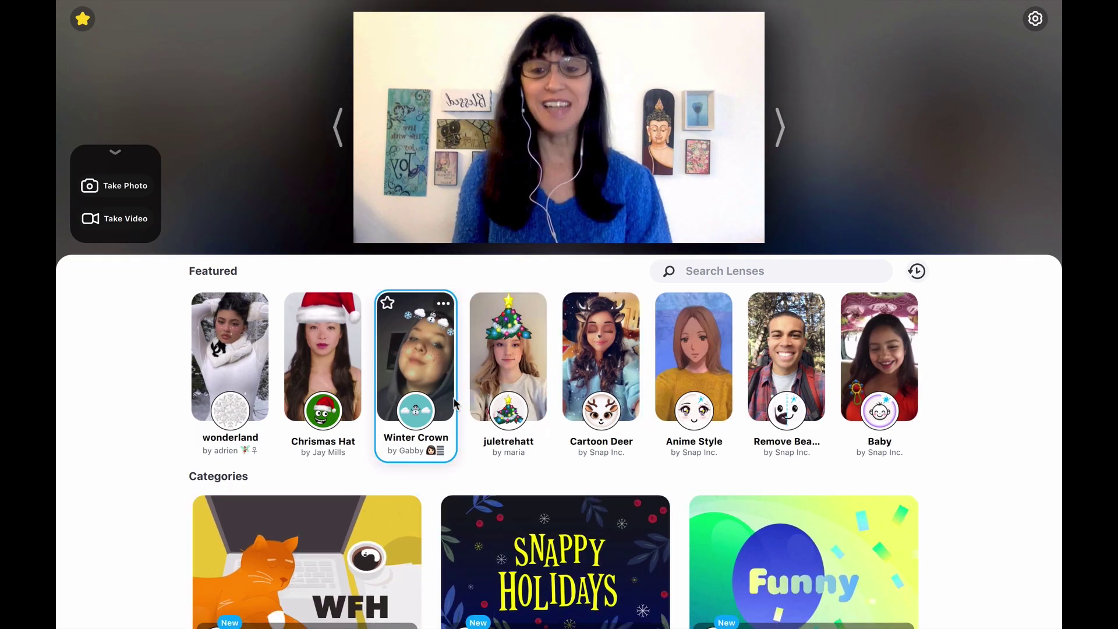
click(410, 413)
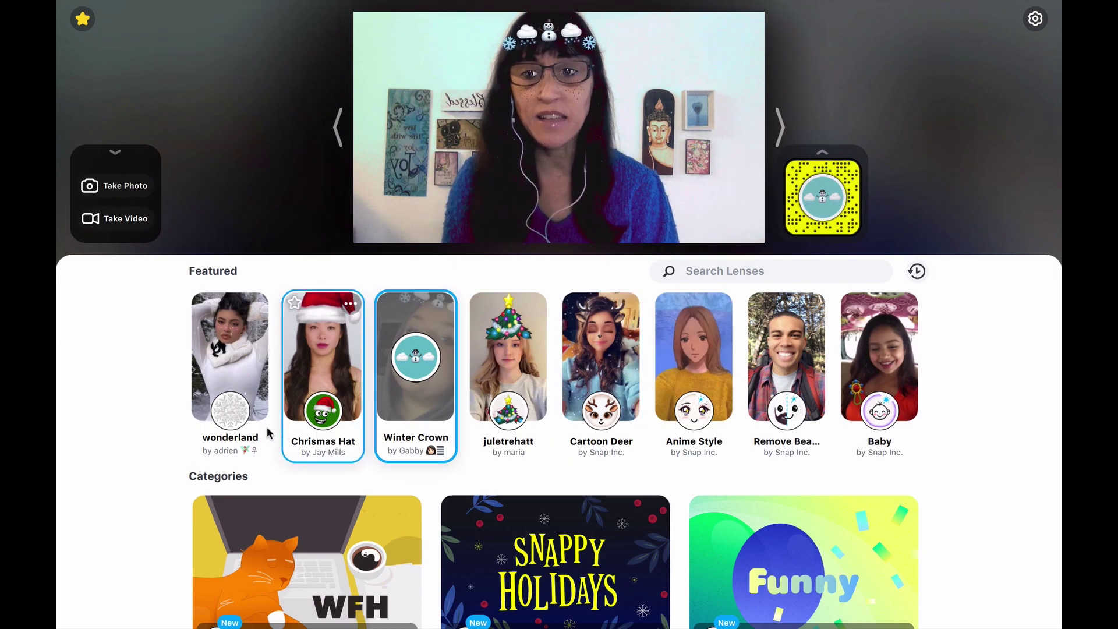
click(239, 415)
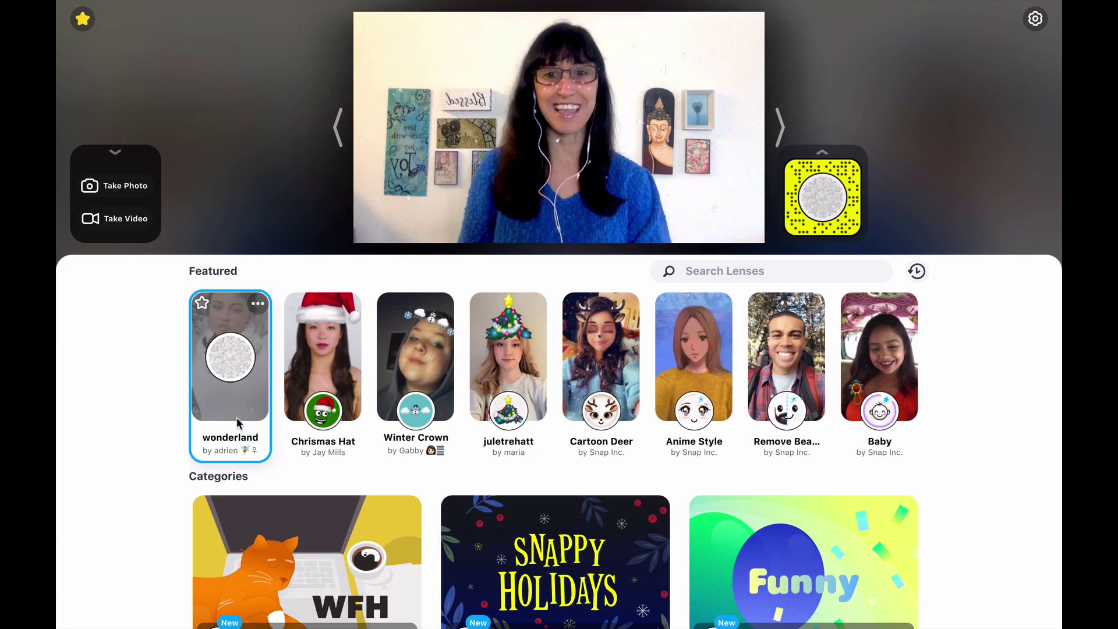
click(824, 554)
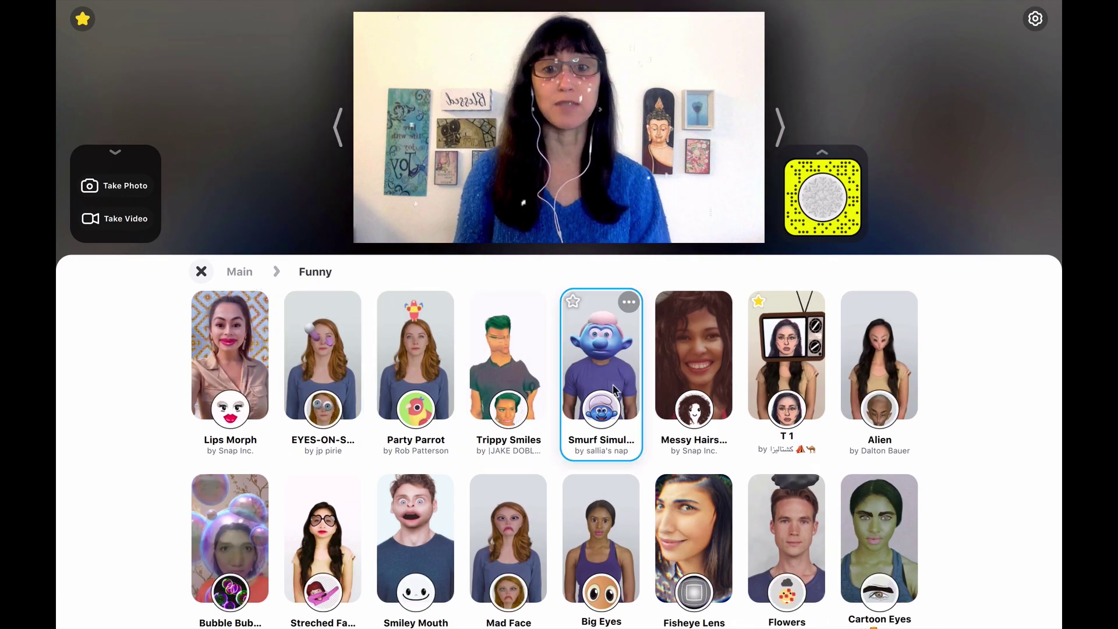
Try the Smurf and T 1 lenses from Funny, turning each off afterward.
click(604, 415)
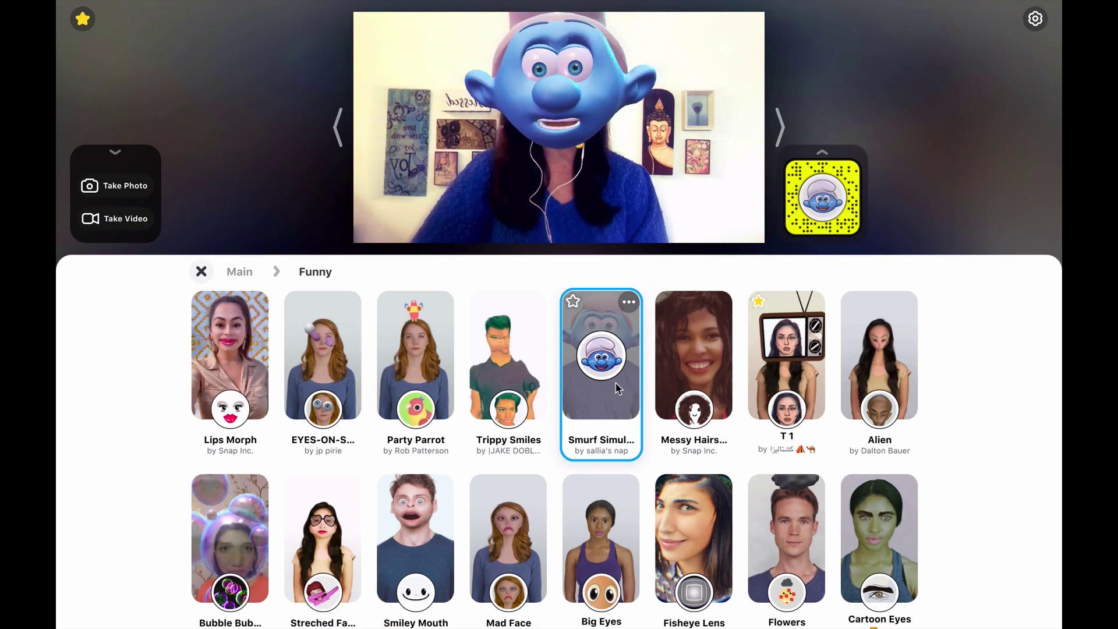
click(611, 367)
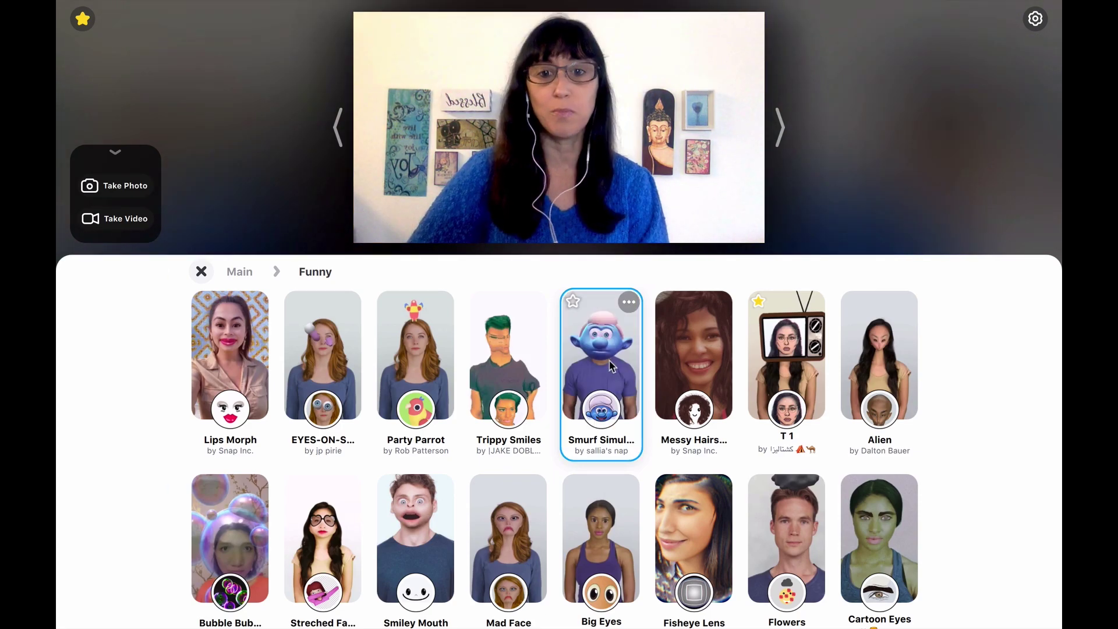
click(795, 411)
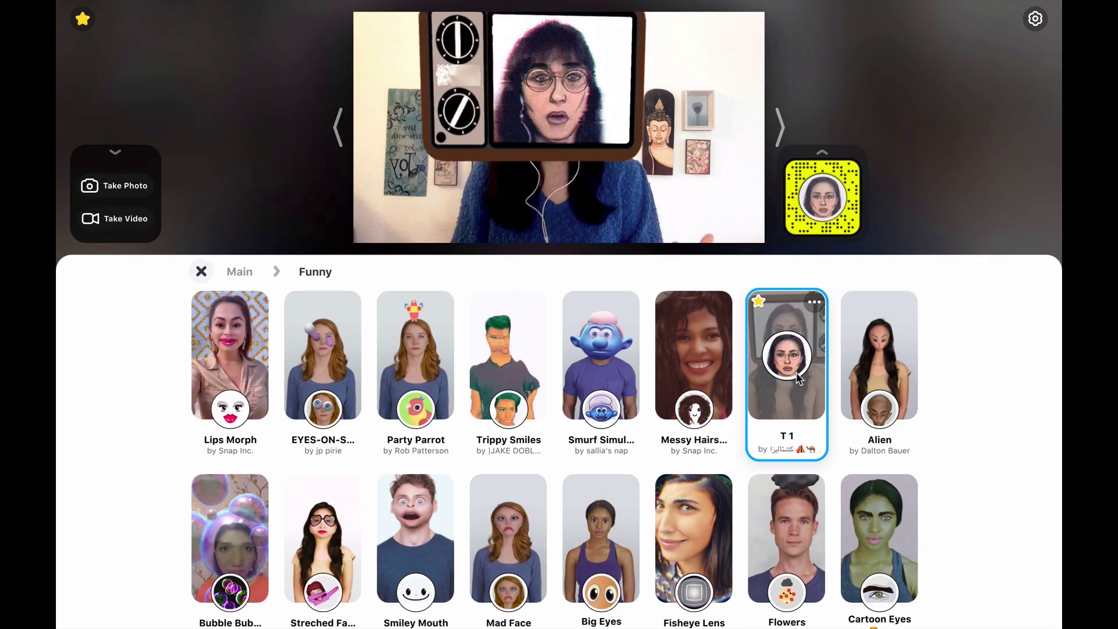
click(795, 372)
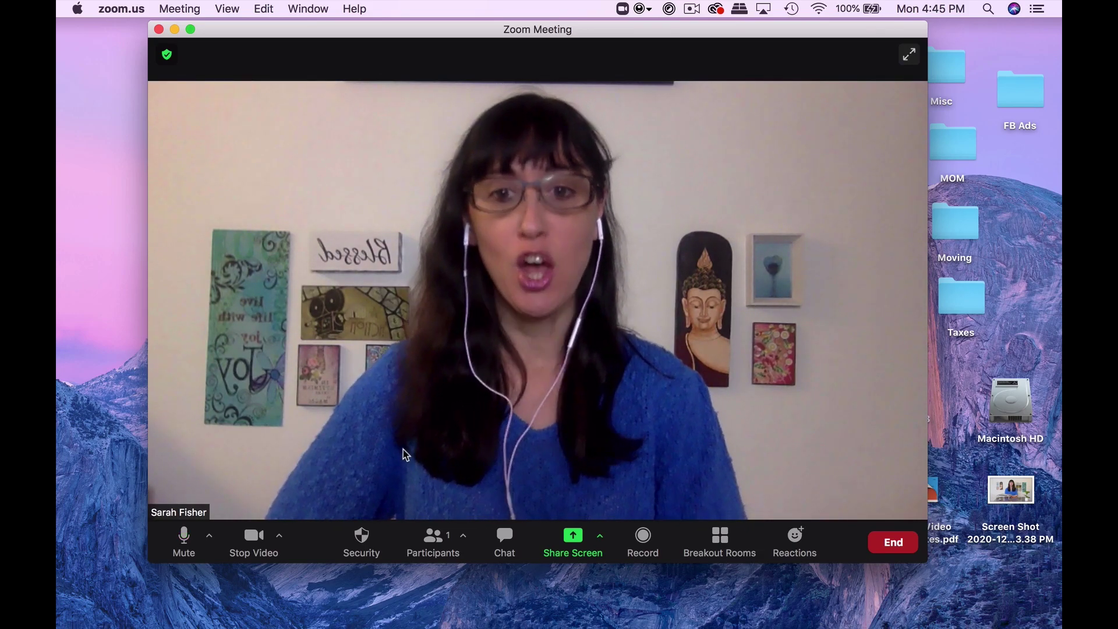
Select Snap Camera as the Zoom meeting's camera from the Select a Camera menu.
mouse_move(889, 606)
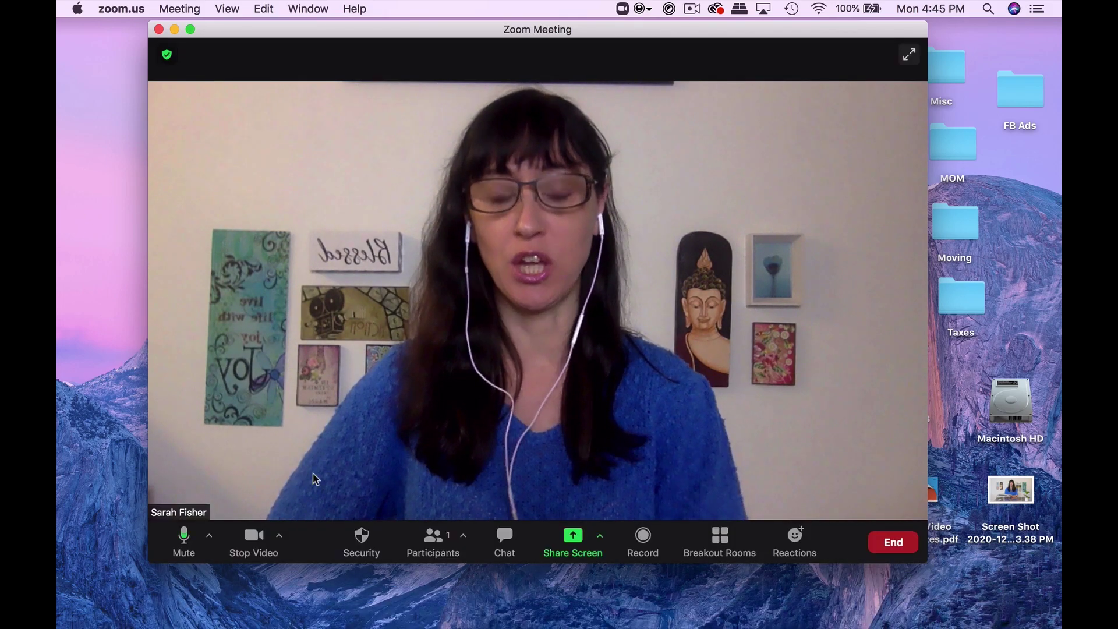
click(279, 536)
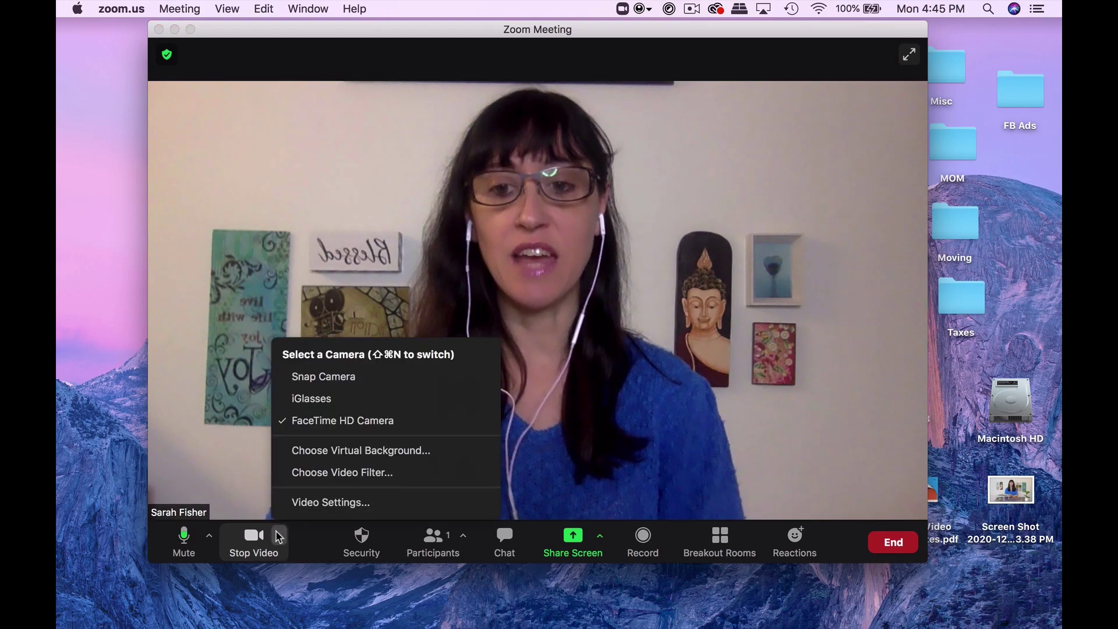
click(303, 378)
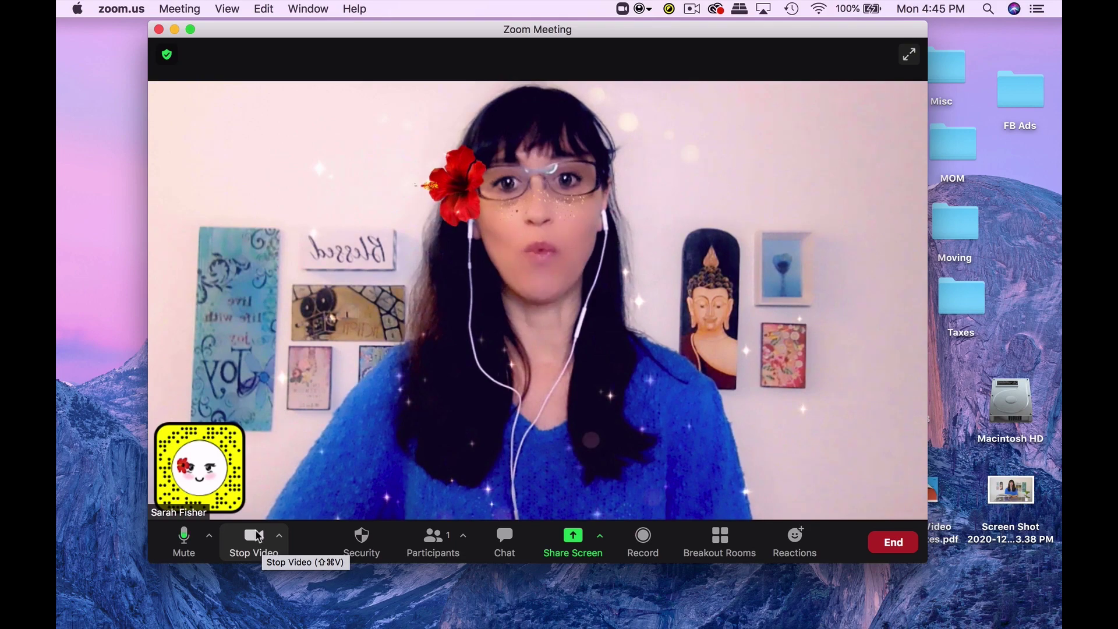
mouse_move(640, 614)
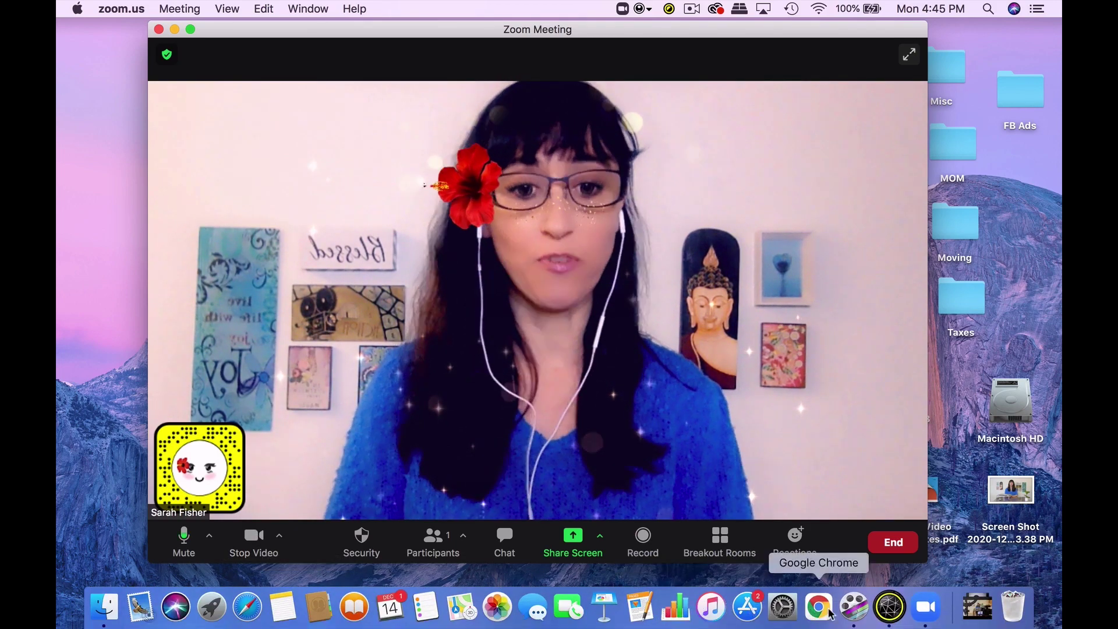
Back in Snap Camera Favorites, try Princess, then apply the Rainbow Hair lens.
click(889, 611)
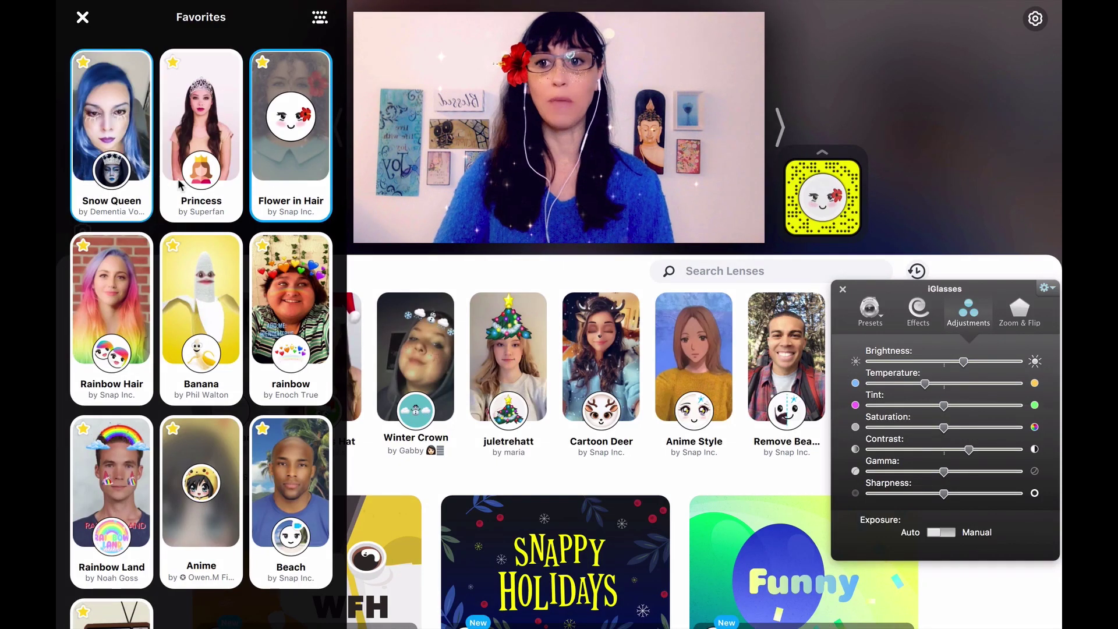
click(210, 184)
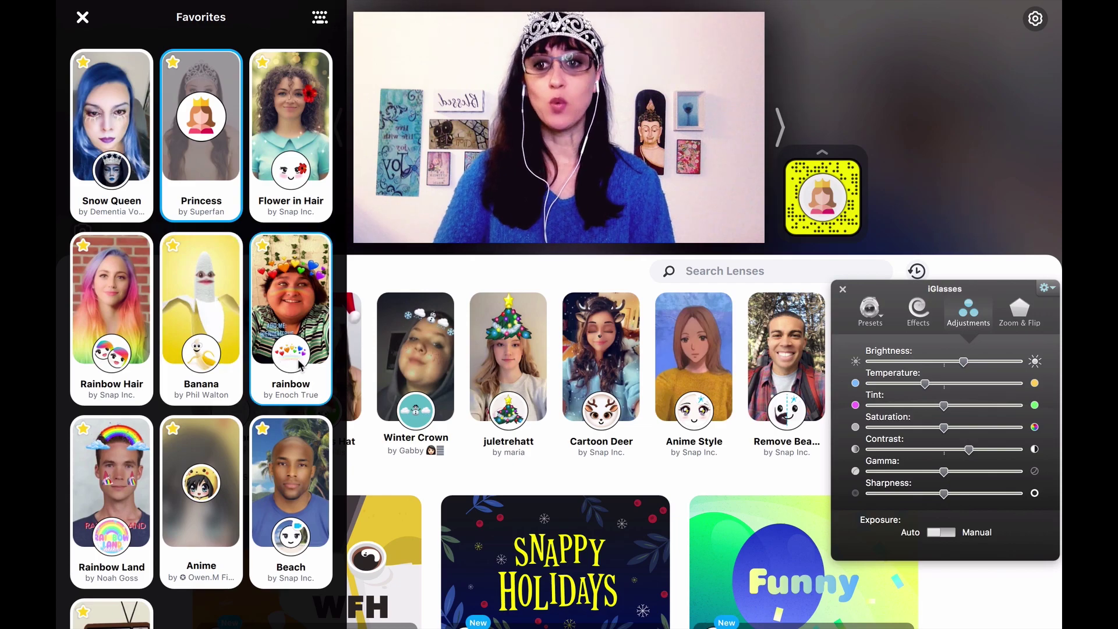
click(117, 364)
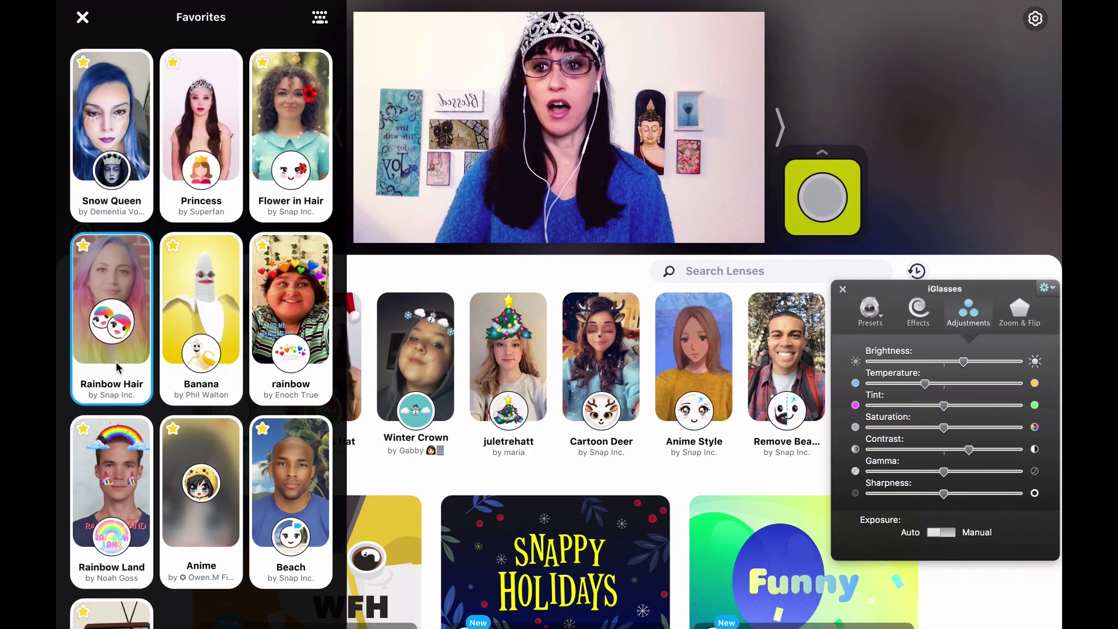
mouse_move(931, 623)
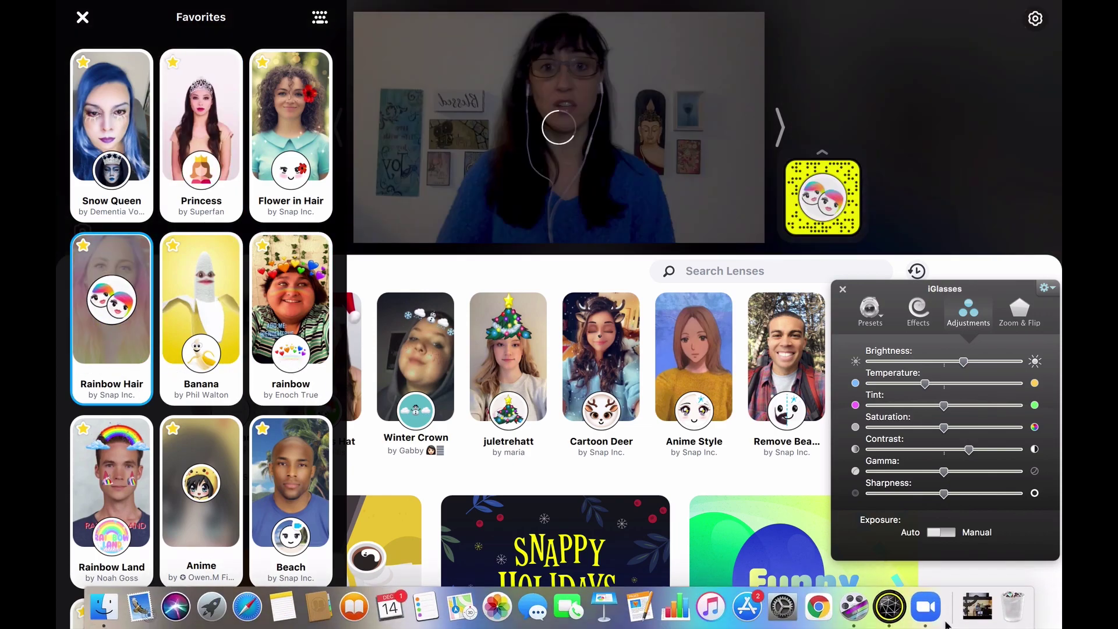
View the Zoom meeting to confirm the Rainbow Hair lens, then return to Snap Camera.
click(930, 620)
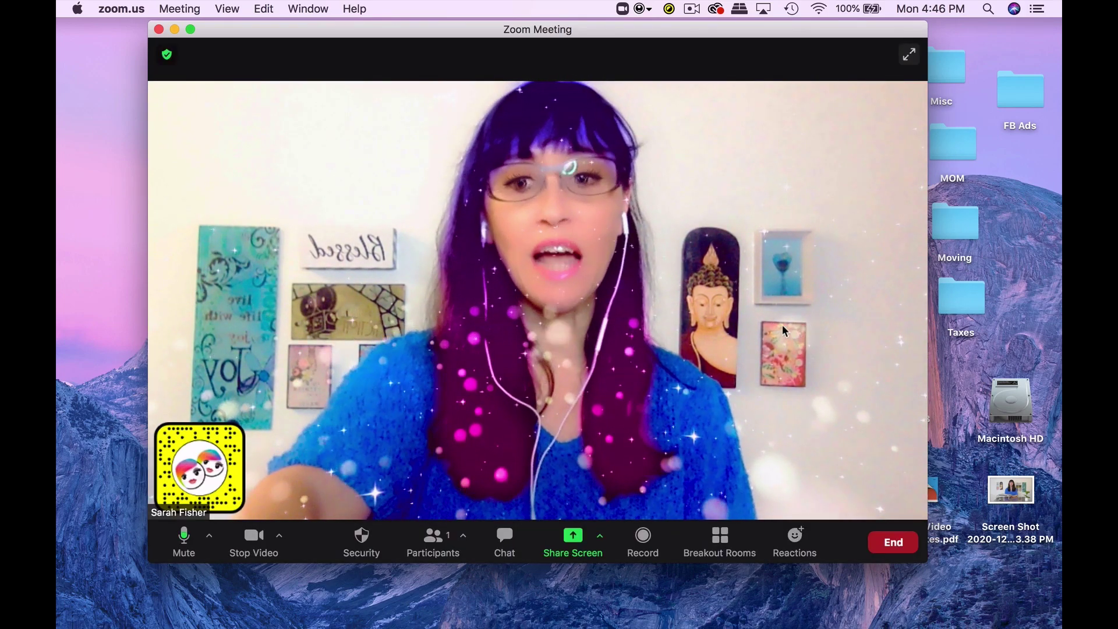
mouse_move(873, 623)
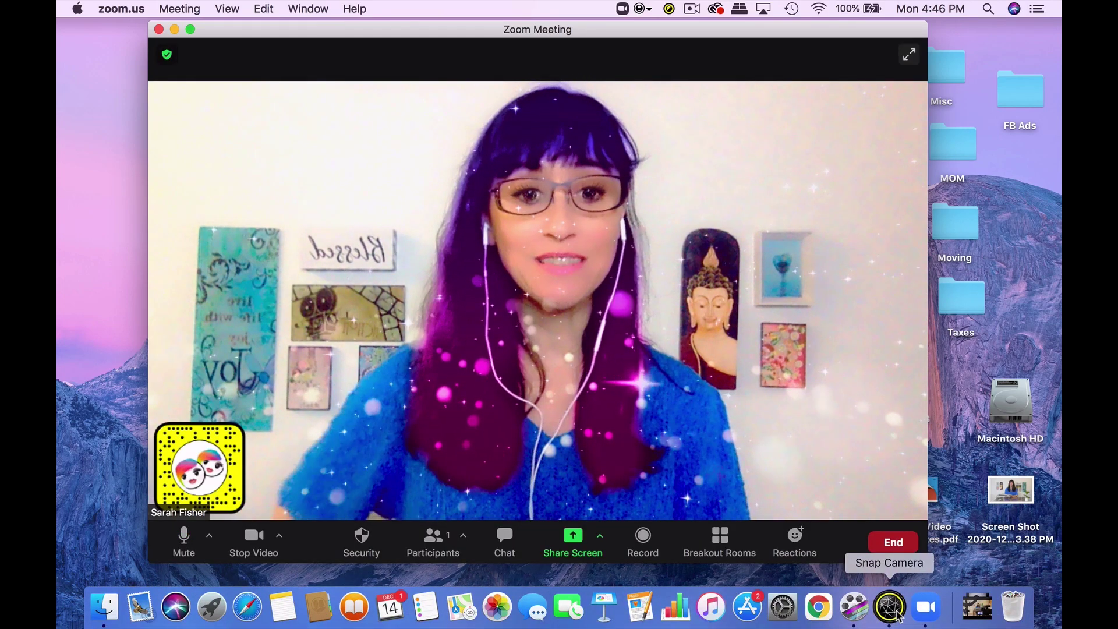
click(889, 606)
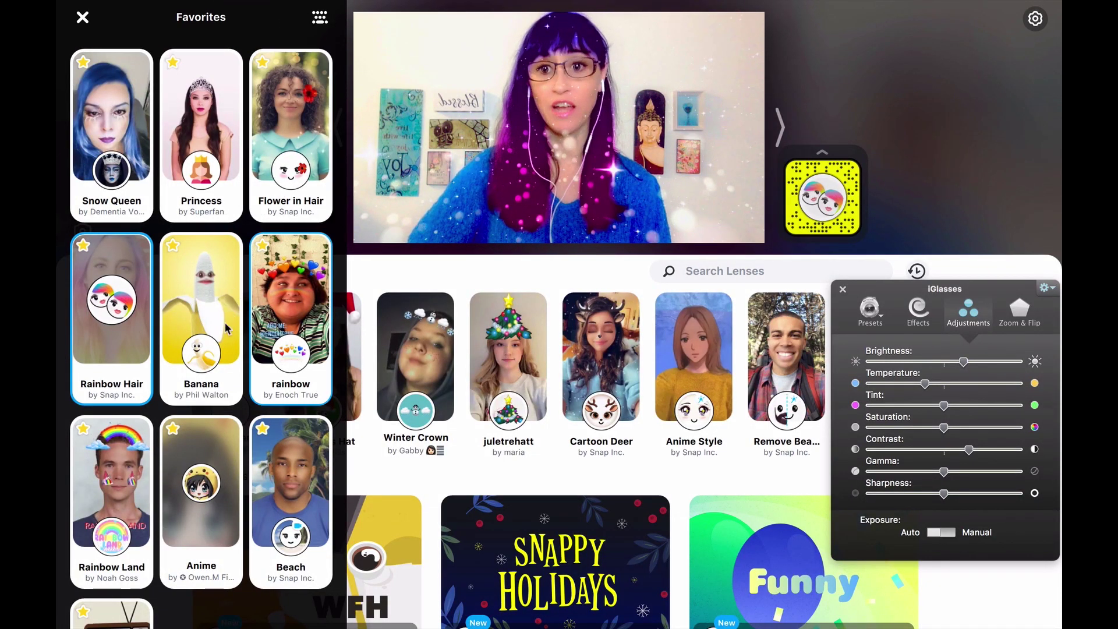
Check the Banana lens in Zoom, then reapply Rainbow Hair and return to the meeting.
click(218, 364)
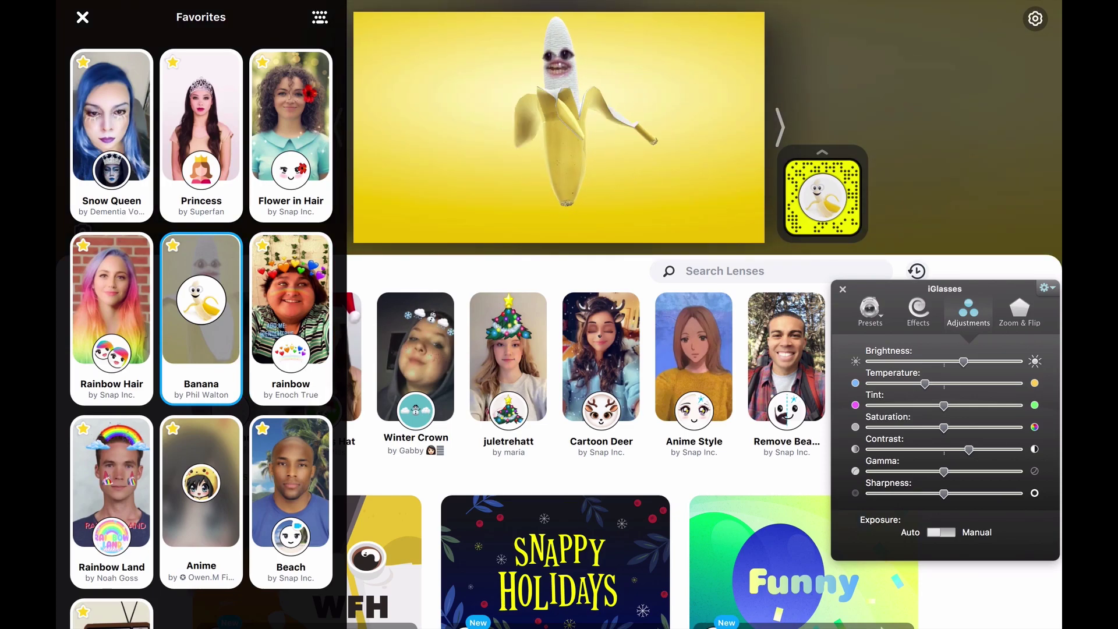
mouse_move(931, 611)
click(924, 607)
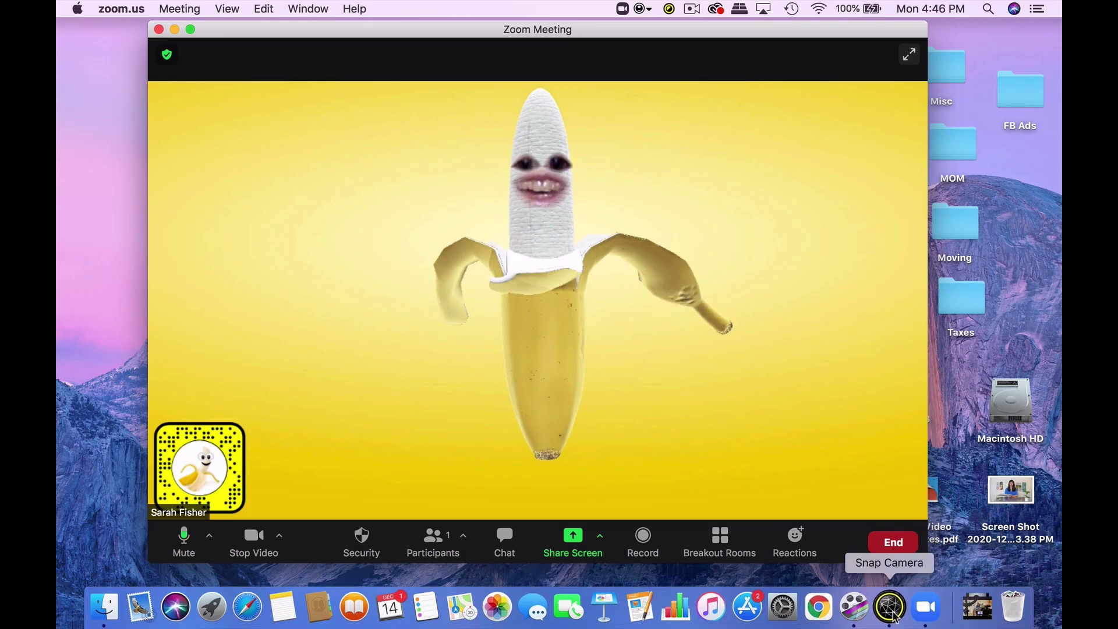
click(900, 607)
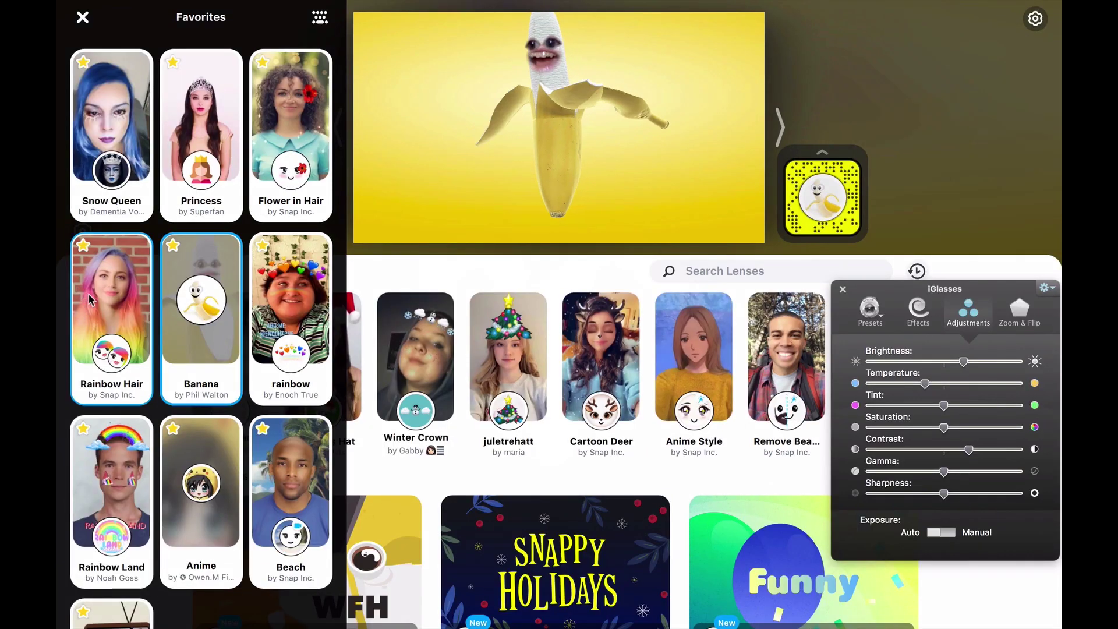
click(124, 358)
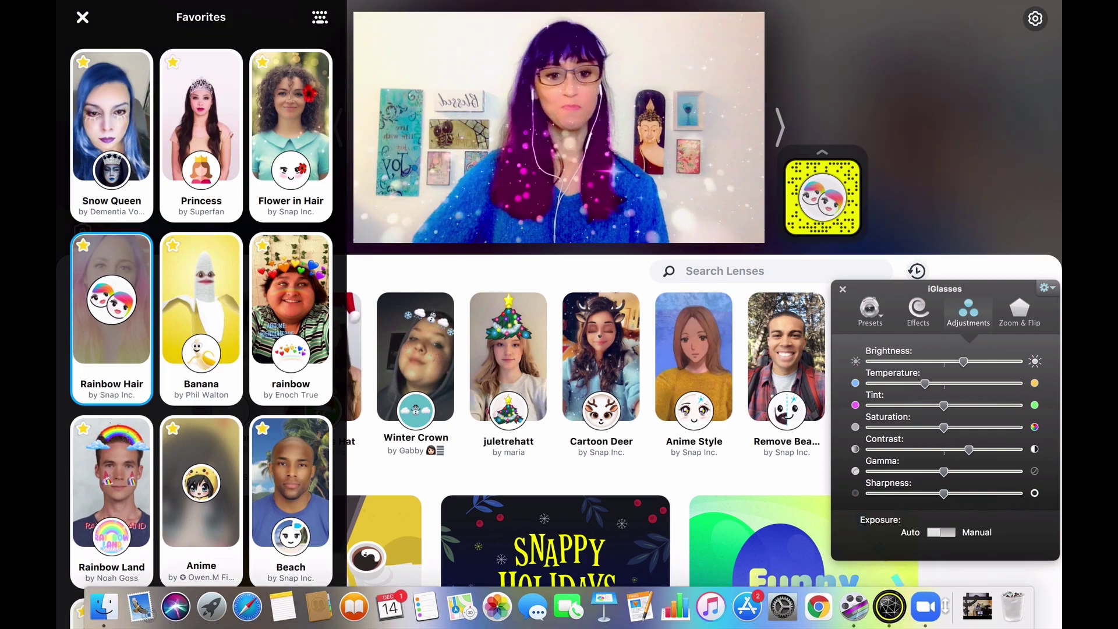
click(927, 606)
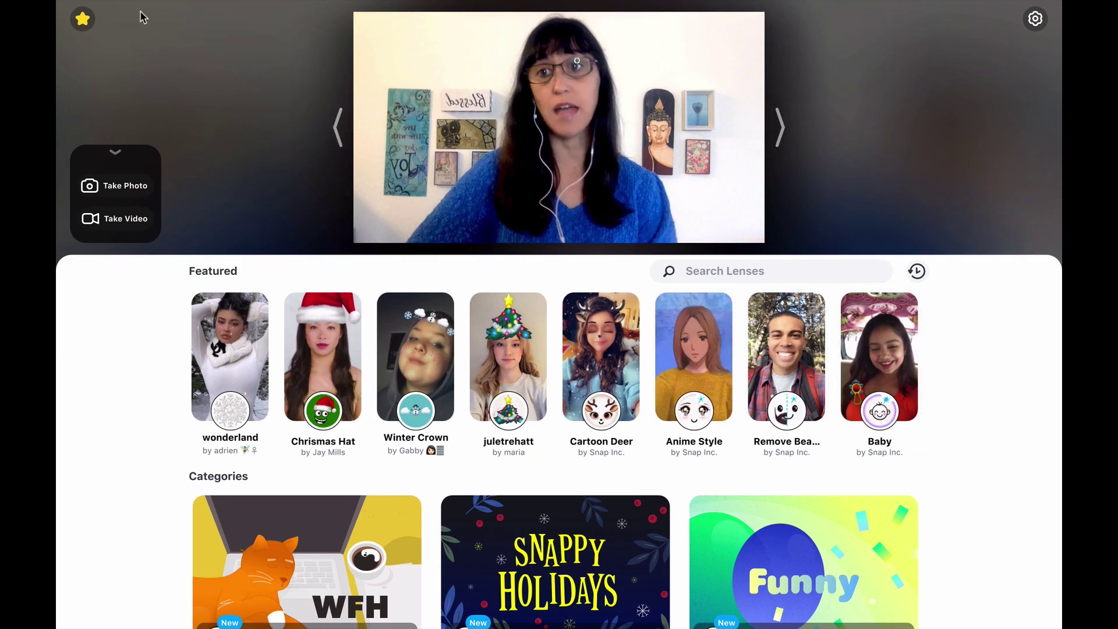
Open the Favorites lens collection with the star button.
click(84, 21)
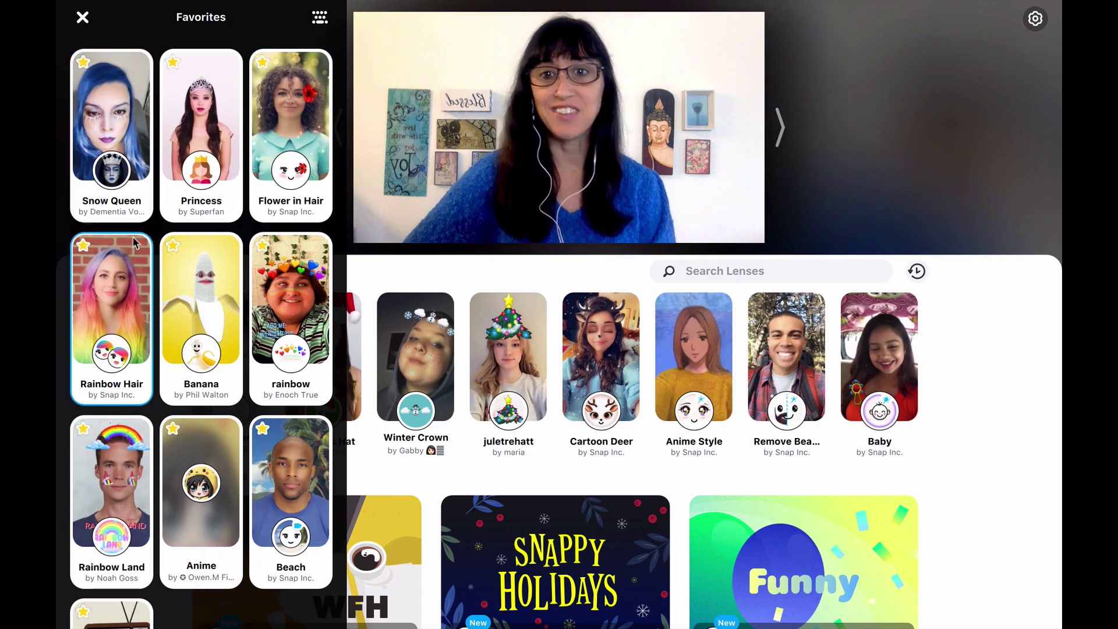
Apply Flower in Hair, then the Beach background lens, close Favorites, and open Settings.
click(293, 176)
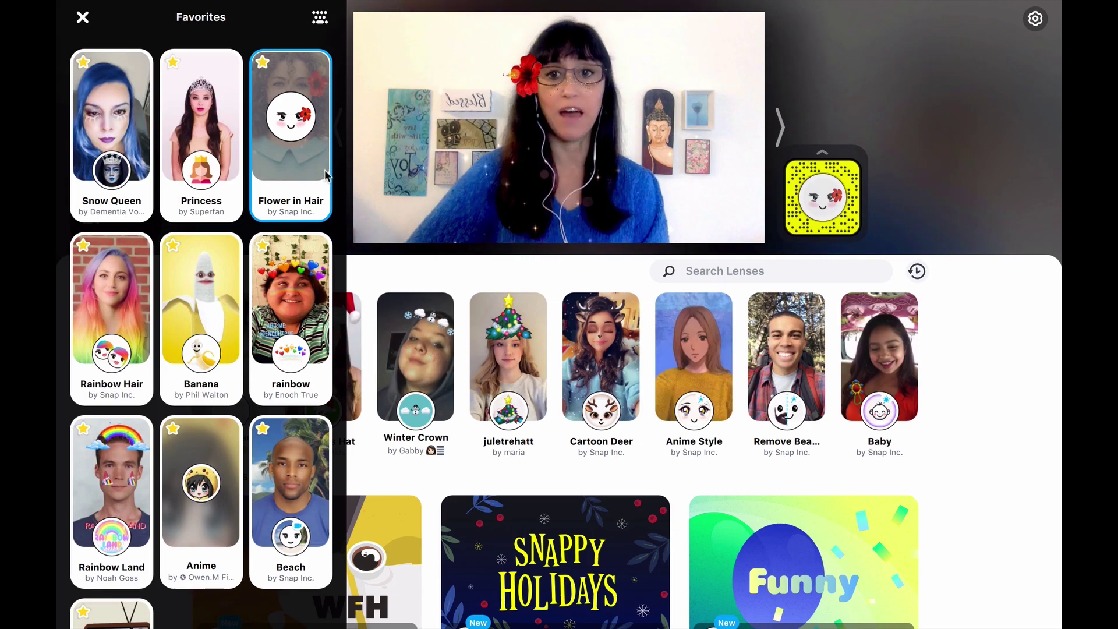
click(290, 533)
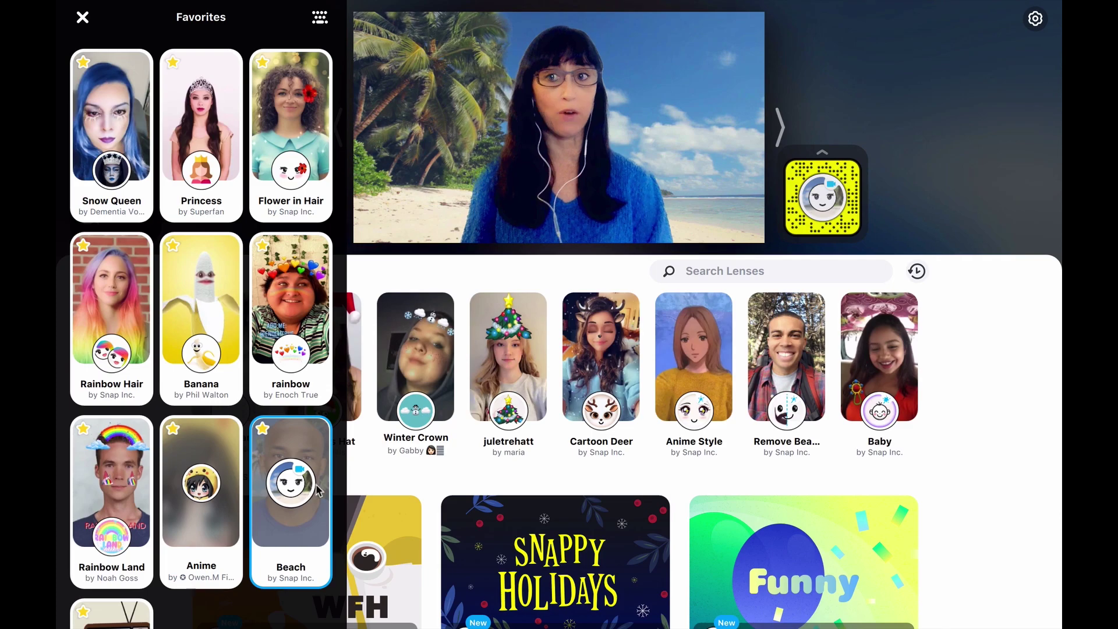
click(83, 17)
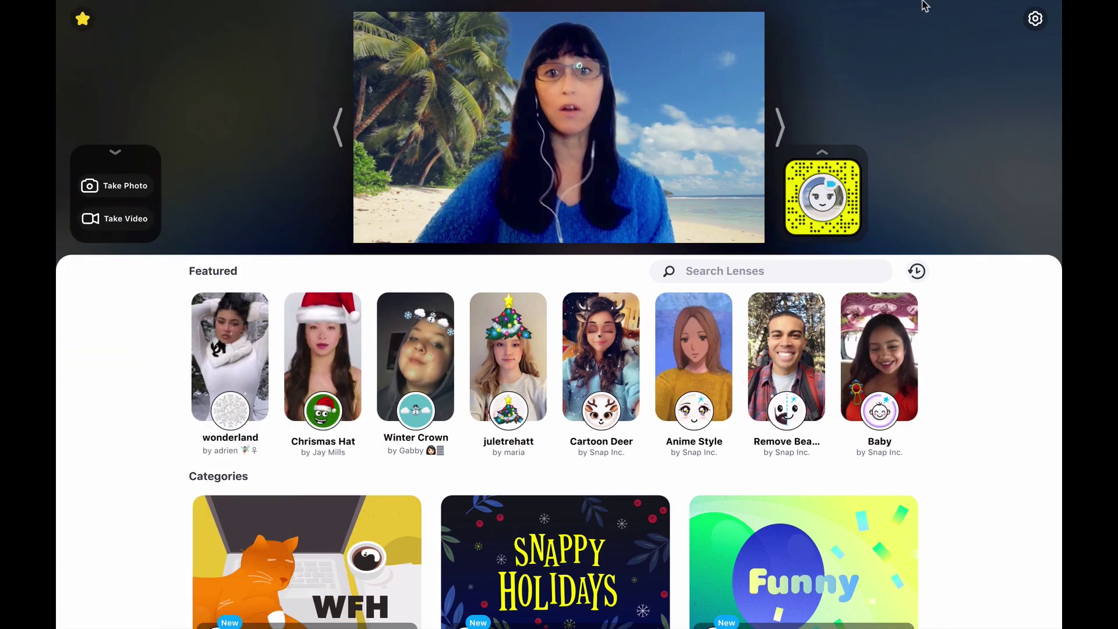
click(1035, 23)
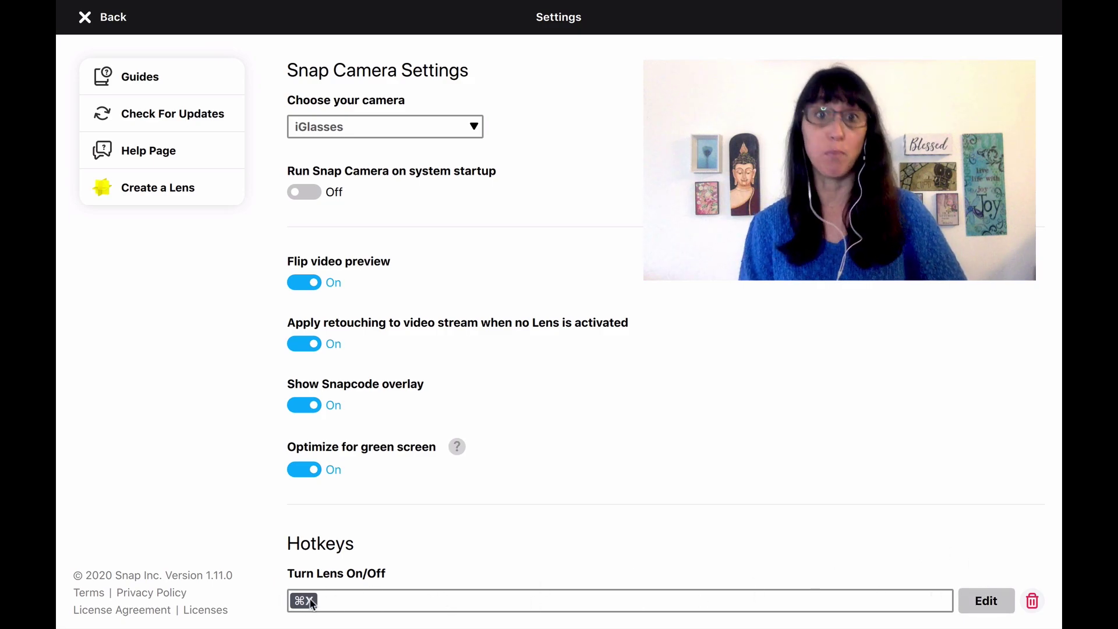
Review the Snap Camera settings, then go Back to the lens browser.
click(101, 17)
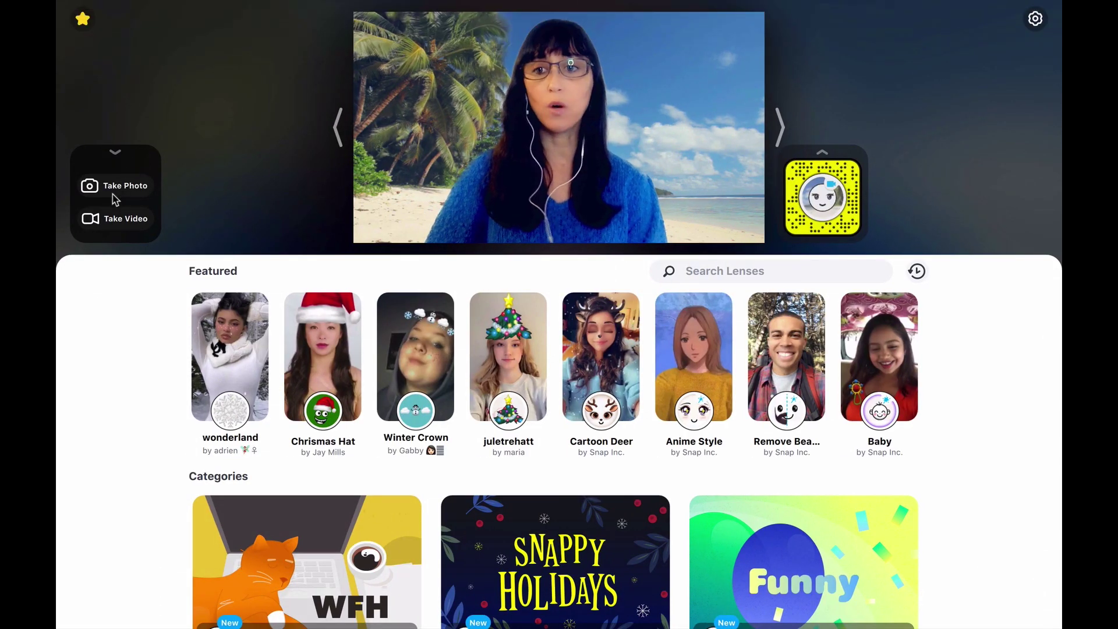
Record a six-second video with the Beach lens, then reopen Favorites.
click(127, 230)
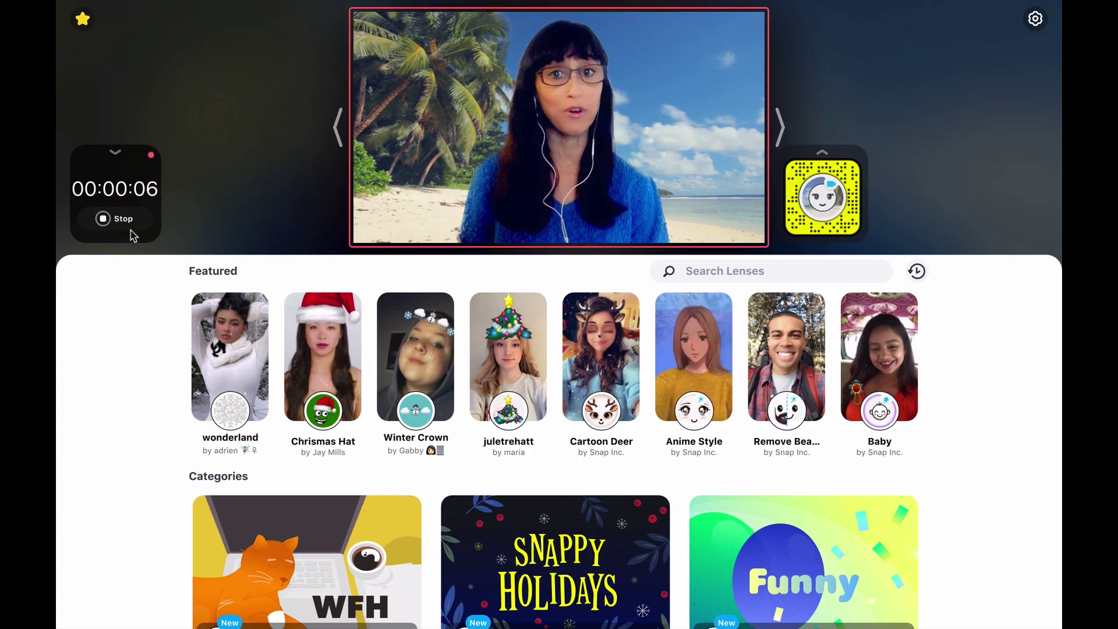
click(148, 229)
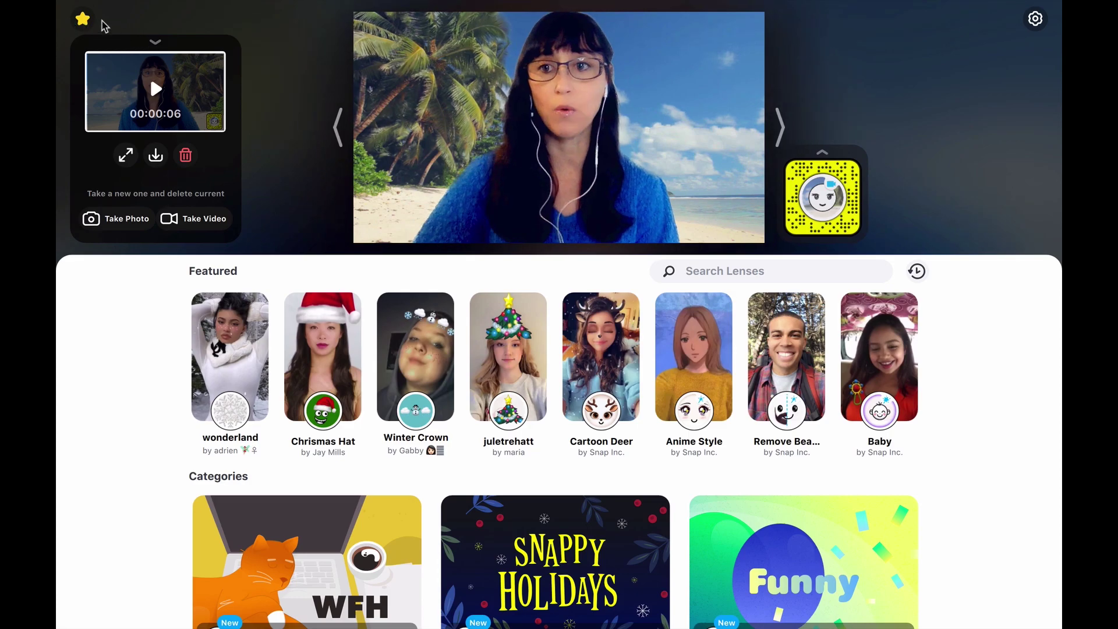
click(82, 18)
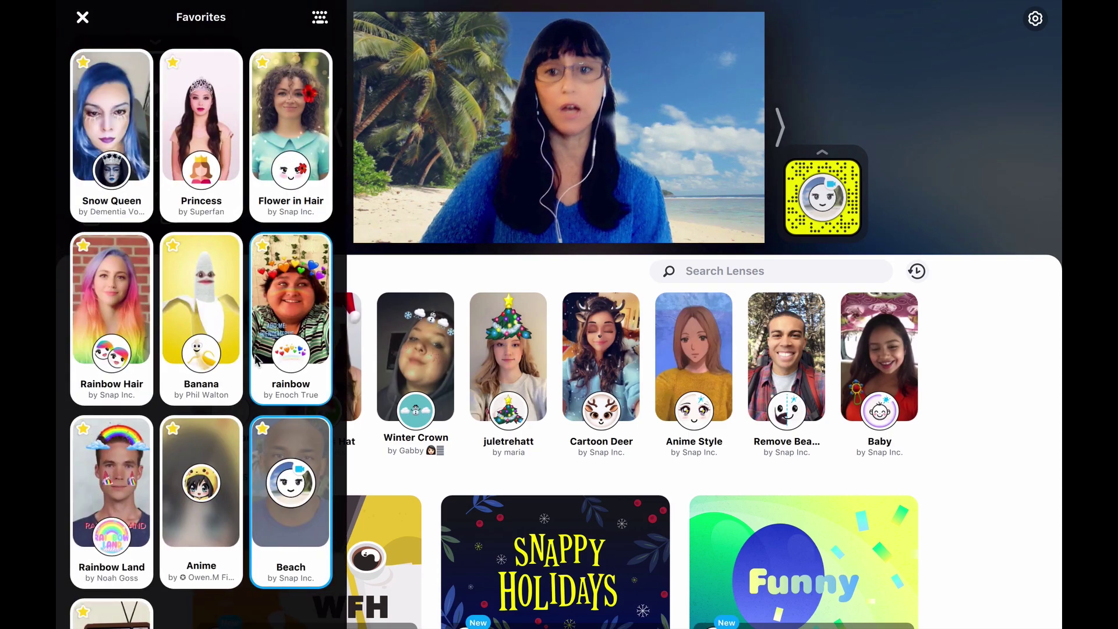
Turn off the Beach lens so the webcam shows no lens, and close Favorites to return to Featured lenses.
click(291, 495)
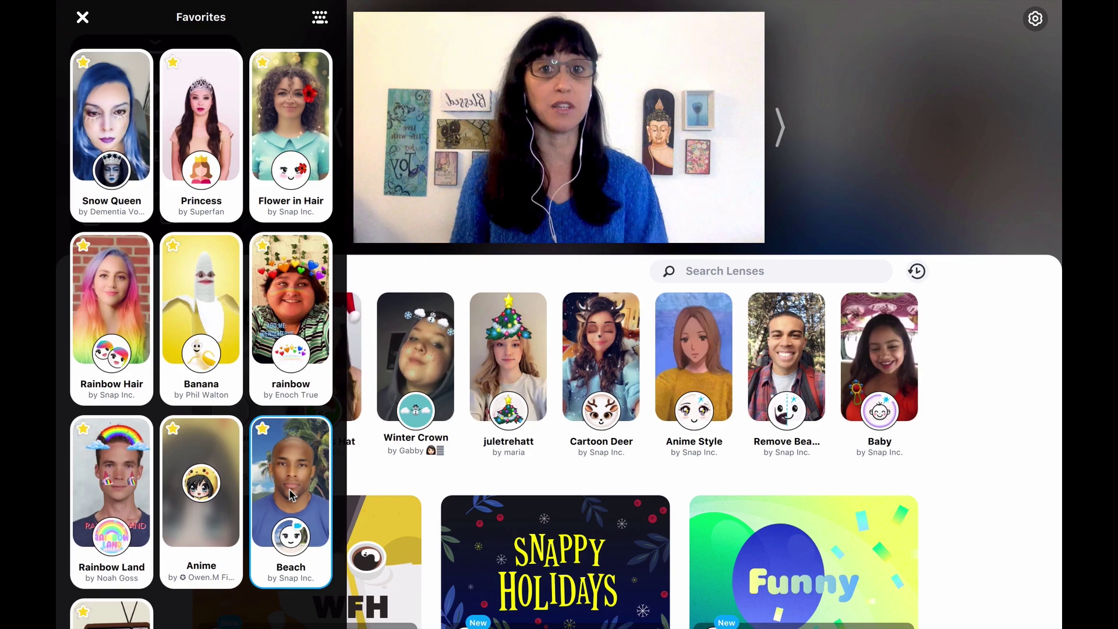
click(82, 17)
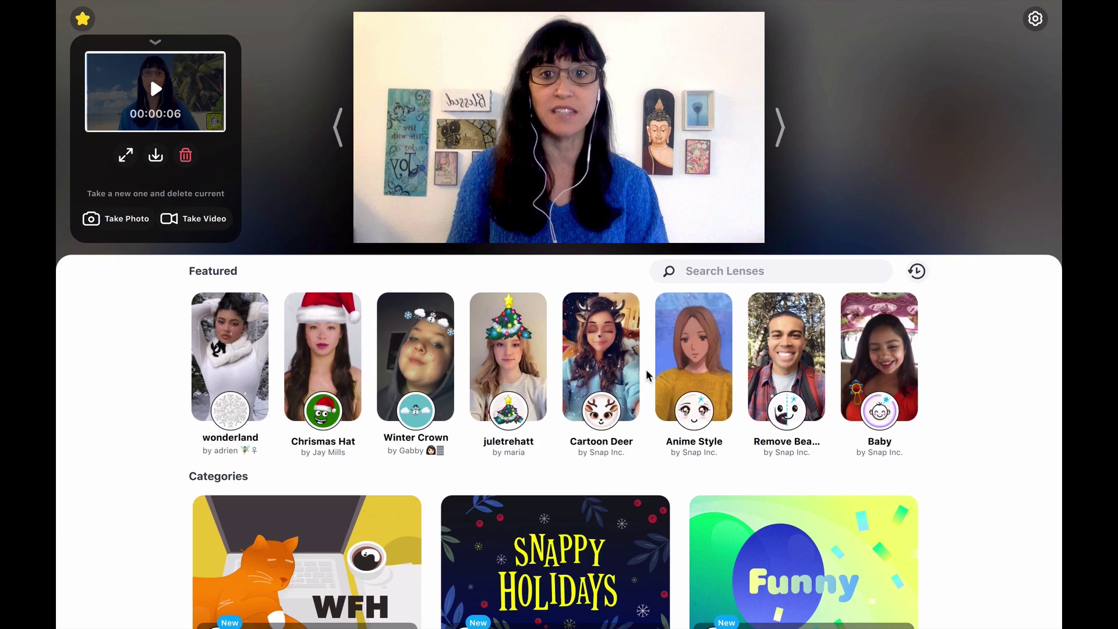
mouse_move(638, 368)
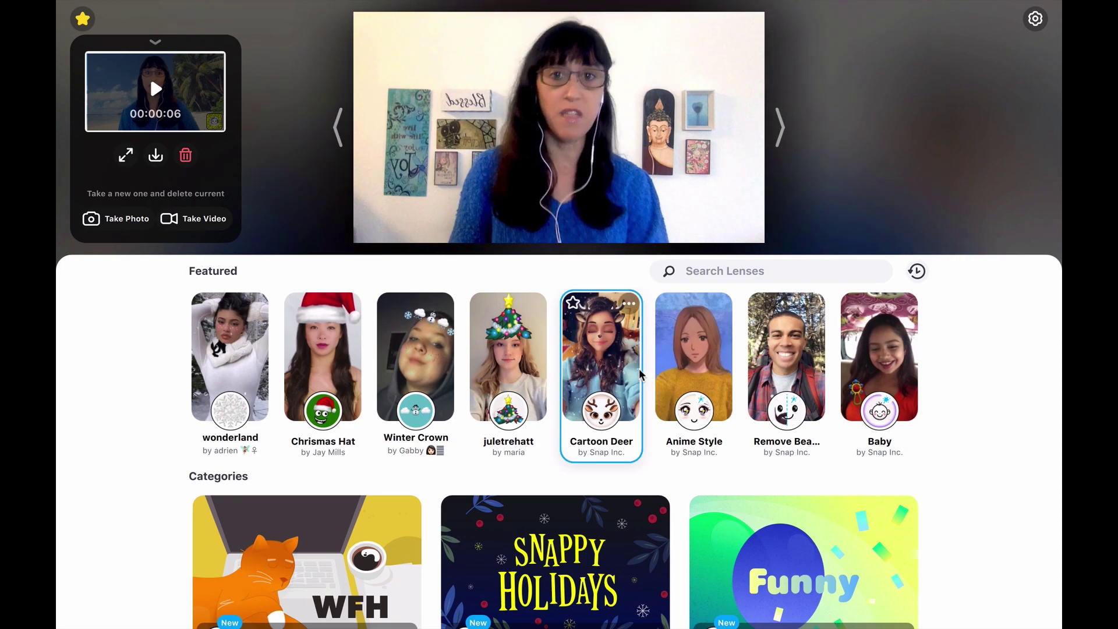